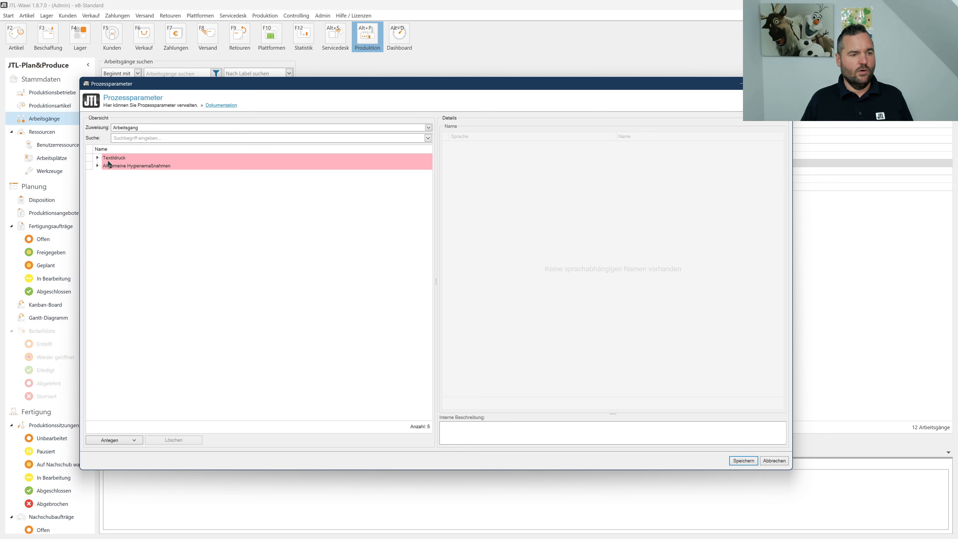
# - Examine the settings of the operation process parameters in the Textildruck and Allgemeine Hygienemaßnahmen groups, and leave the process parameter management
pyautogui.click(98, 158)
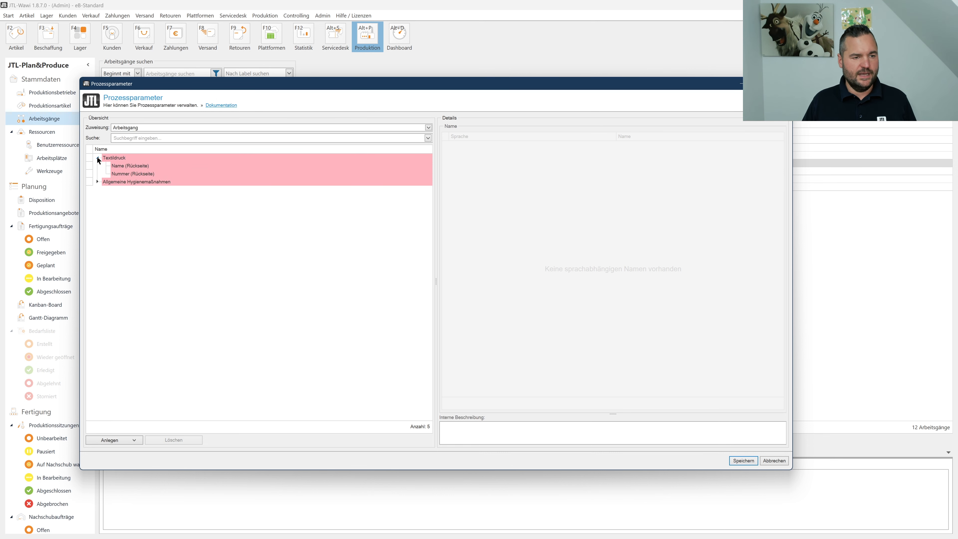
pyautogui.click(135, 165)
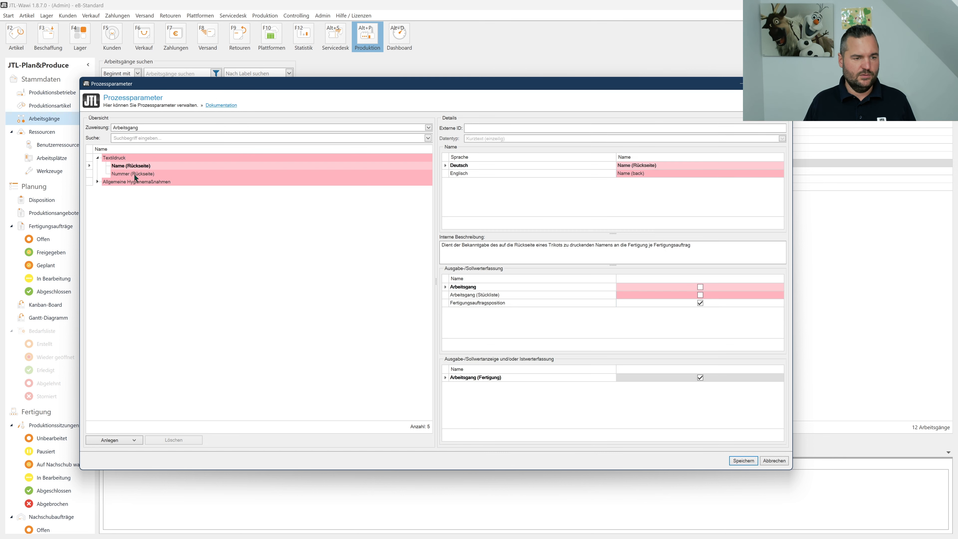
pyautogui.doubleClick(135, 175)
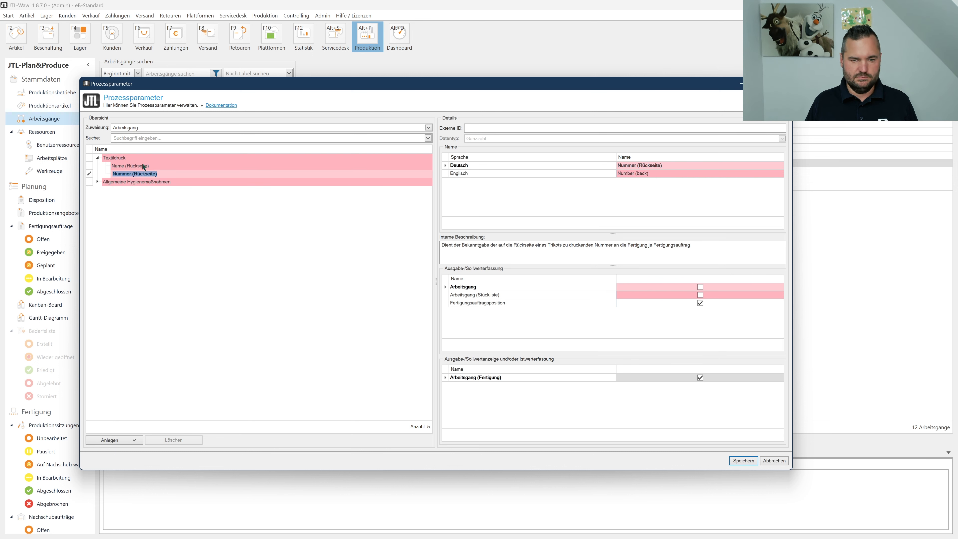
pyautogui.click(144, 166)
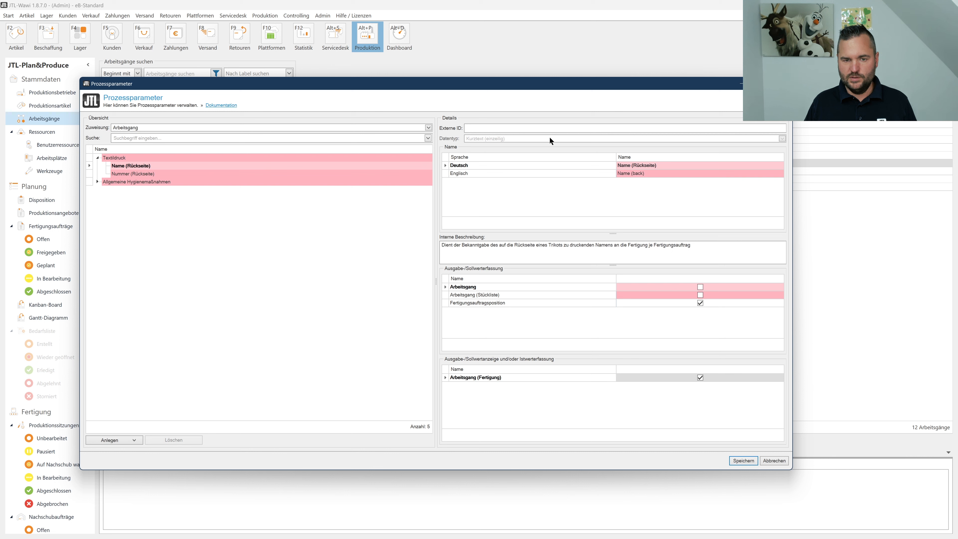
pyautogui.click(496, 303)
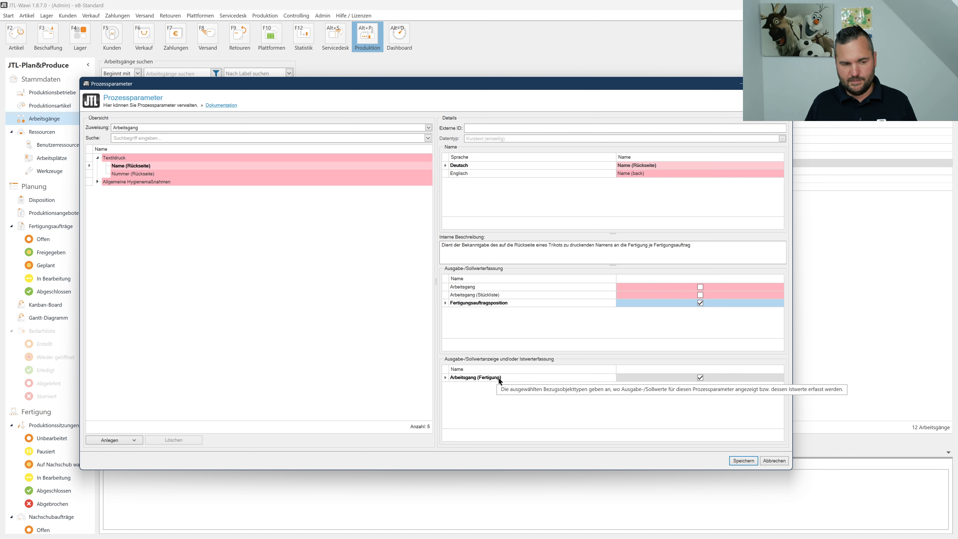
pyautogui.click(152, 174)
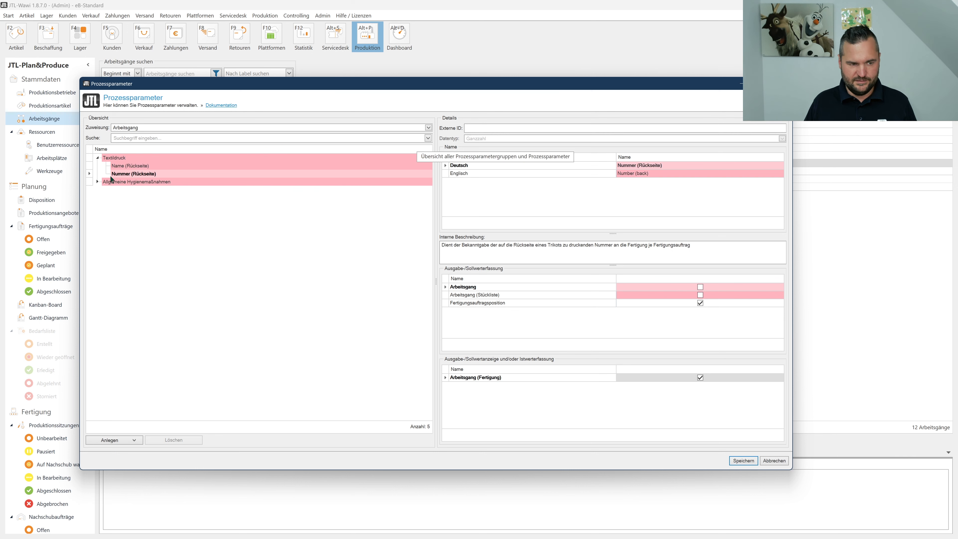
pyautogui.click(97, 182)
pyautogui.click(158, 189)
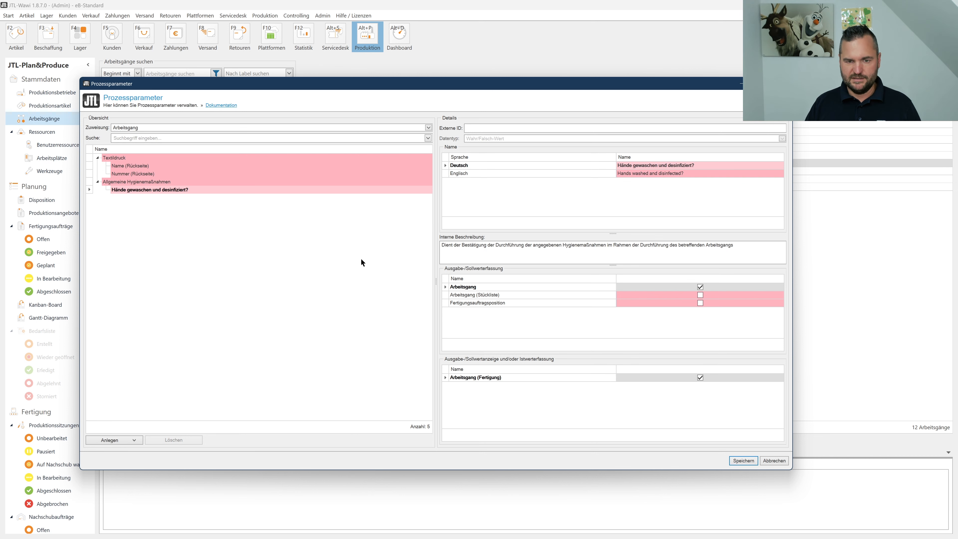
pyautogui.press('Escape')
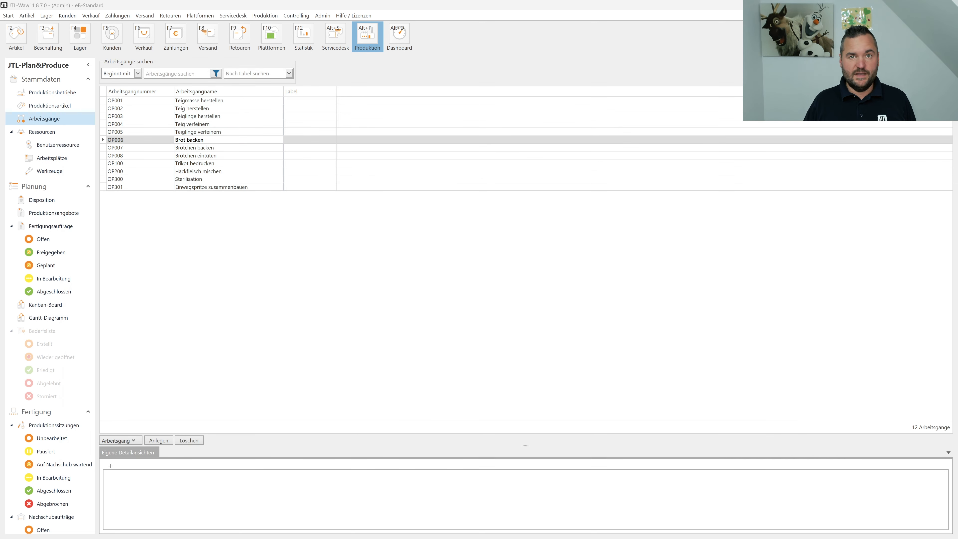
# - Review the process parameter assignments of the operations Trikot bedrucken (OP100) and Sterilisation (OP300)
pyautogui.click(182, 163)
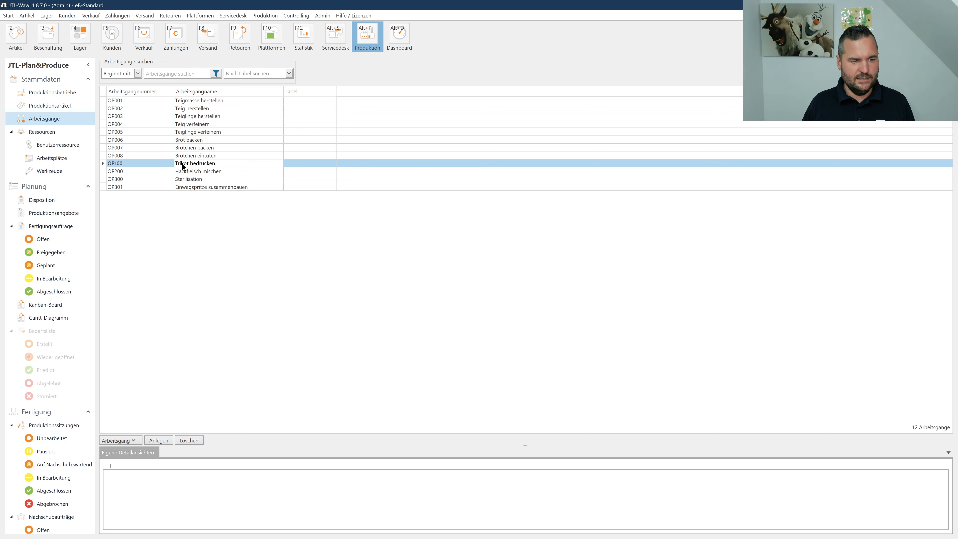
pyautogui.doubleClick(182, 162)
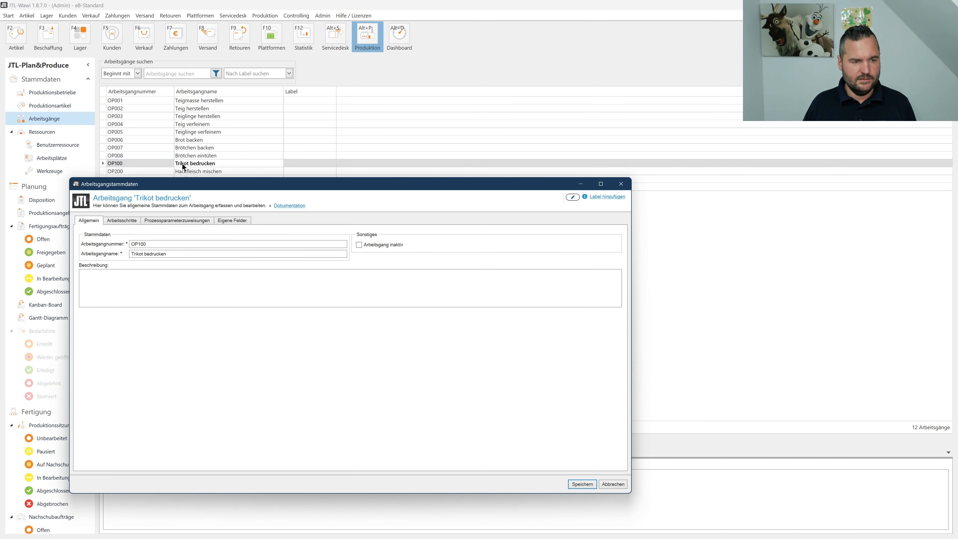
pyautogui.click(185, 221)
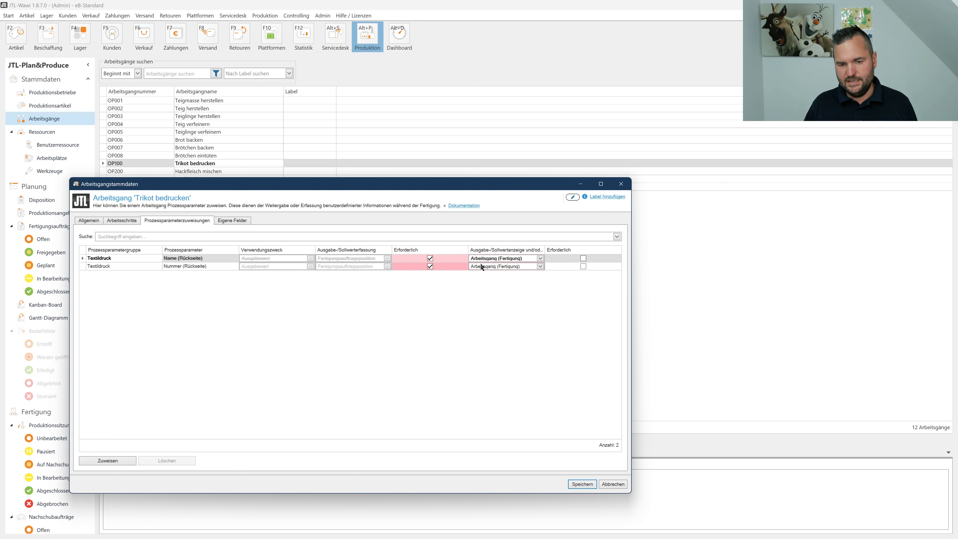
pyautogui.click(591, 484)
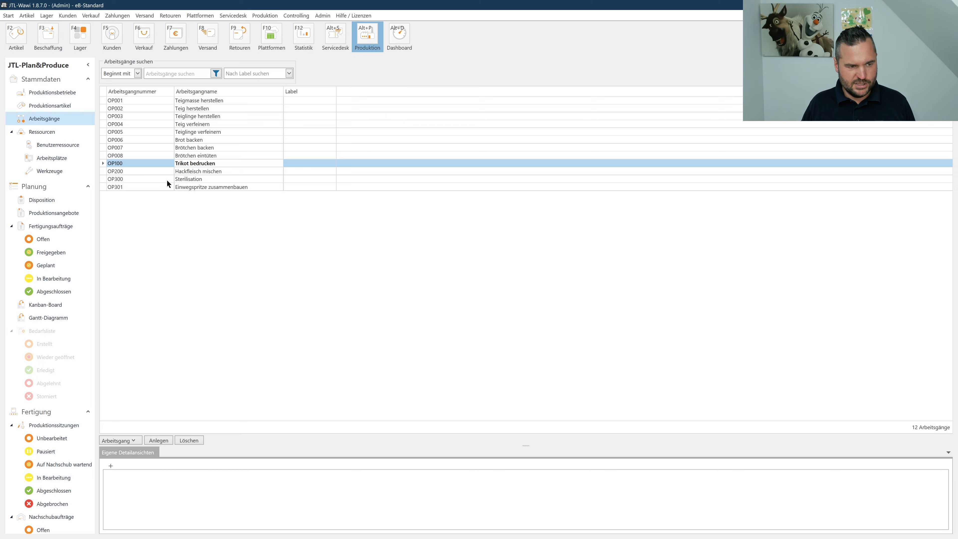
pyautogui.doubleClick(167, 180)
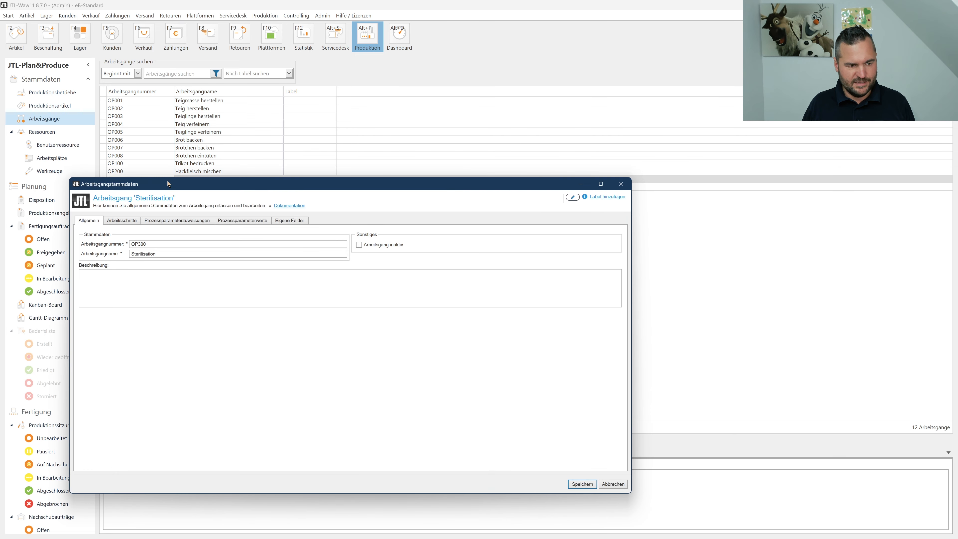
pyautogui.click(183, 220)
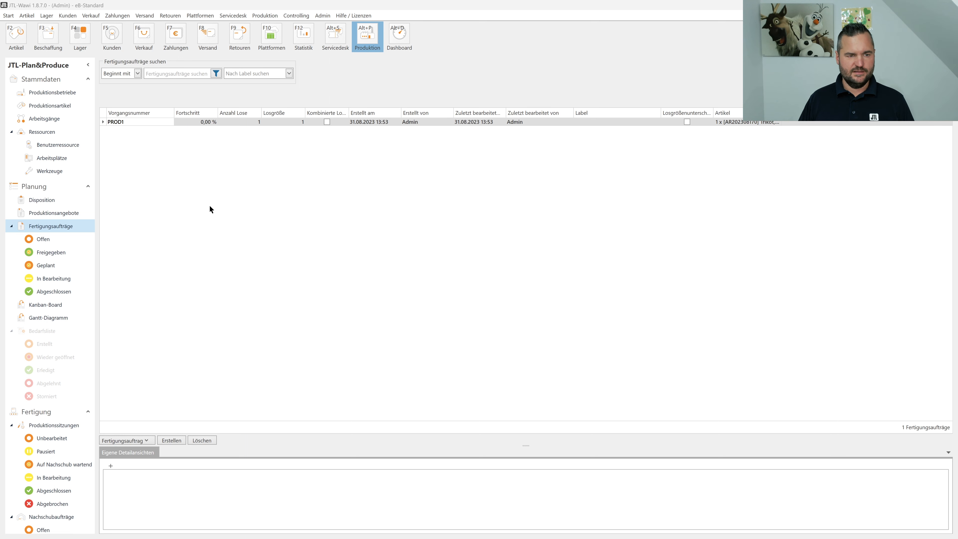
# - Create and save a production order for one "Trikot, bedruckt" from the individualised jersey use case under Demo: Prozessparameter
pyautogui.click(179, 441)
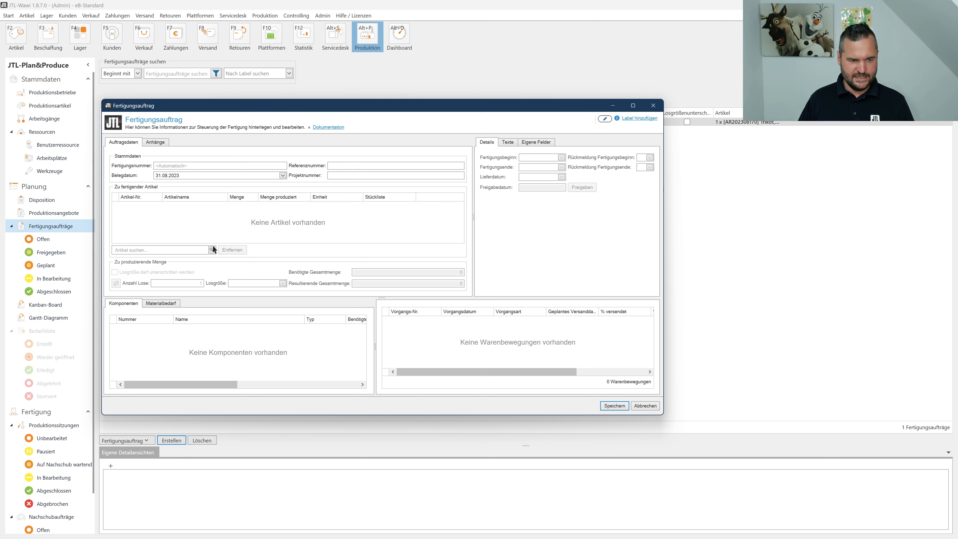
pyautogui.click(210, 250)
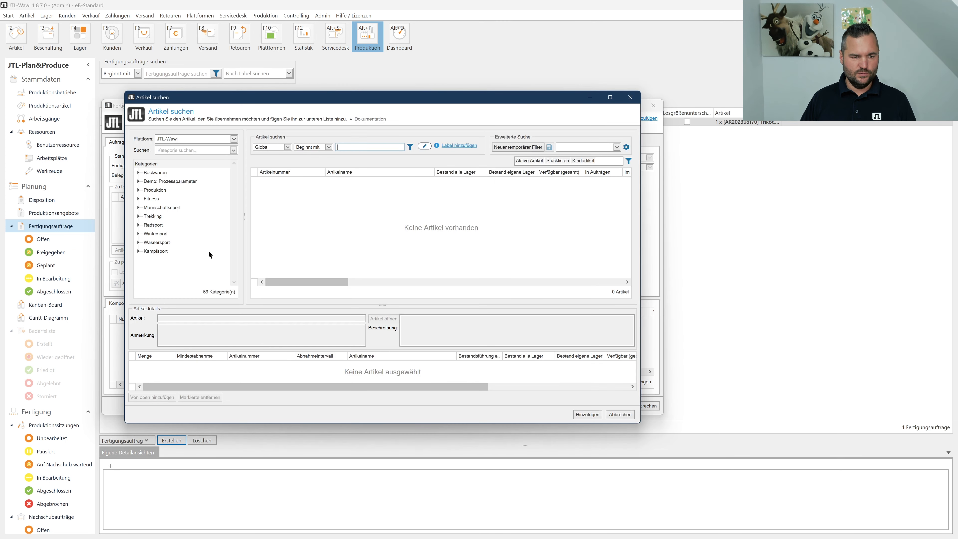
pyautogui.click(138, 182)
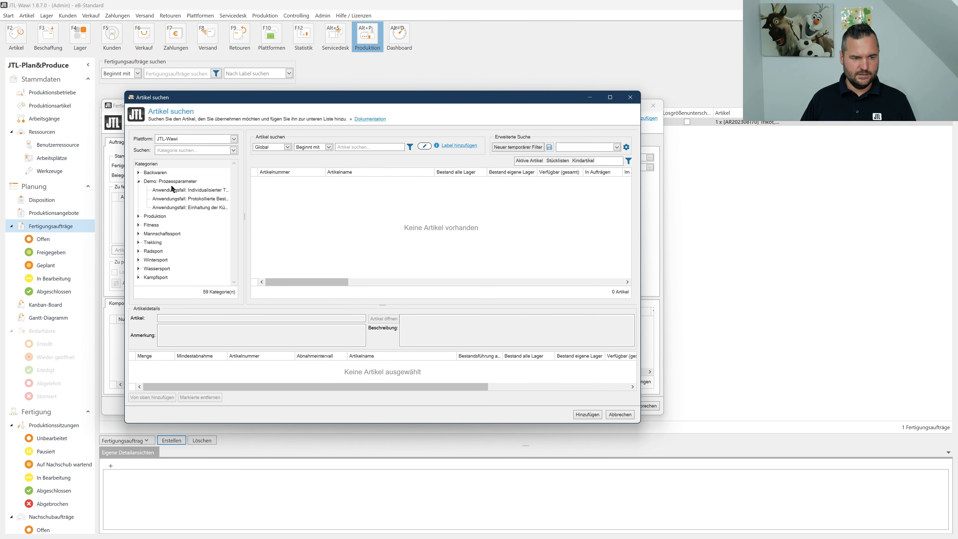
pyautogui.click(185, 190)
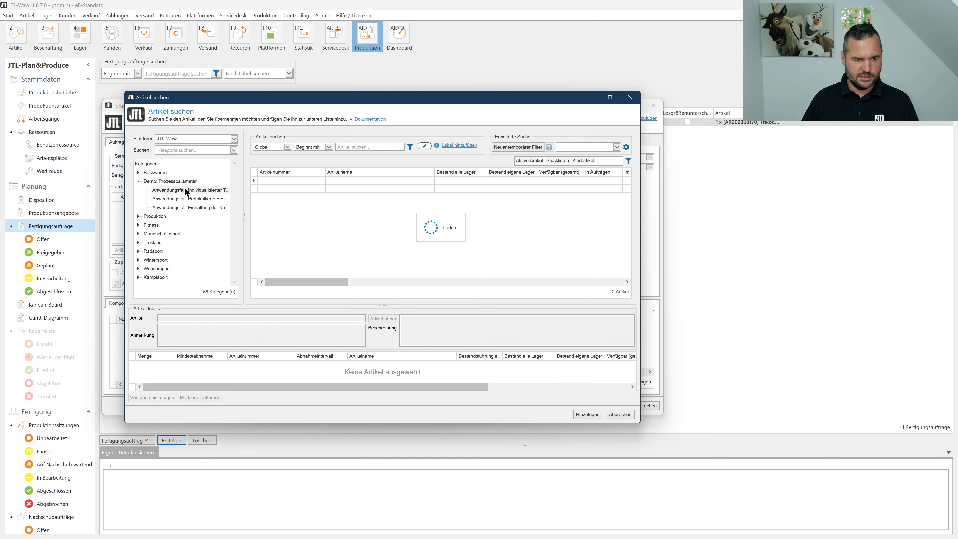
pyautogui.doubleClick(344, 189)
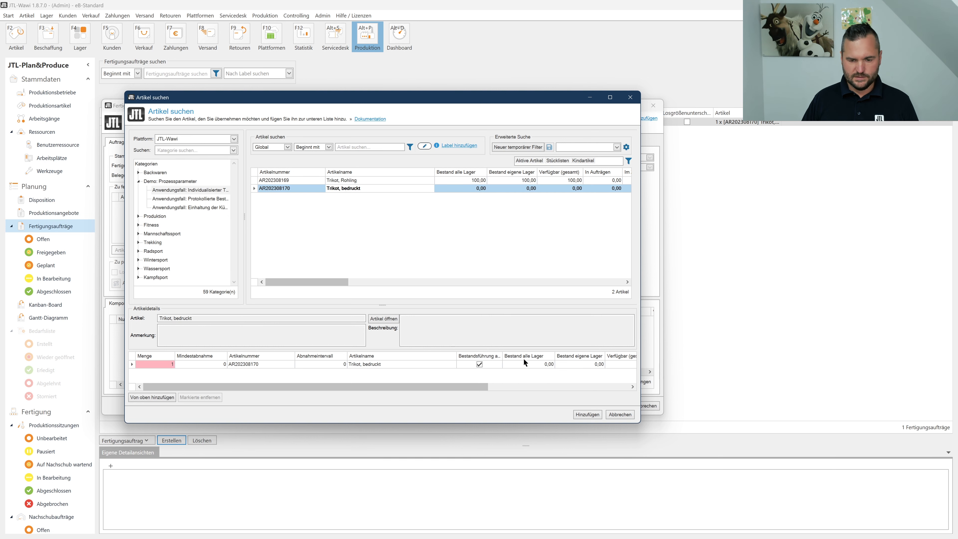
pyautogui.click(585, 415)
pyautogui.click(614, 406)
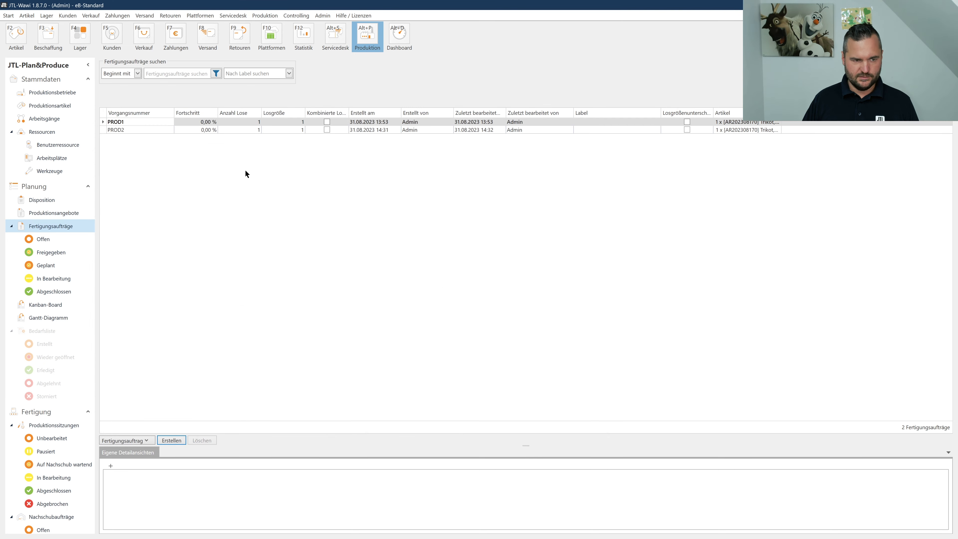
# - Open the process parameter values of the "Trikot, bedruckt" article in the new production order
pyautogui.doubleClick(171, 130)
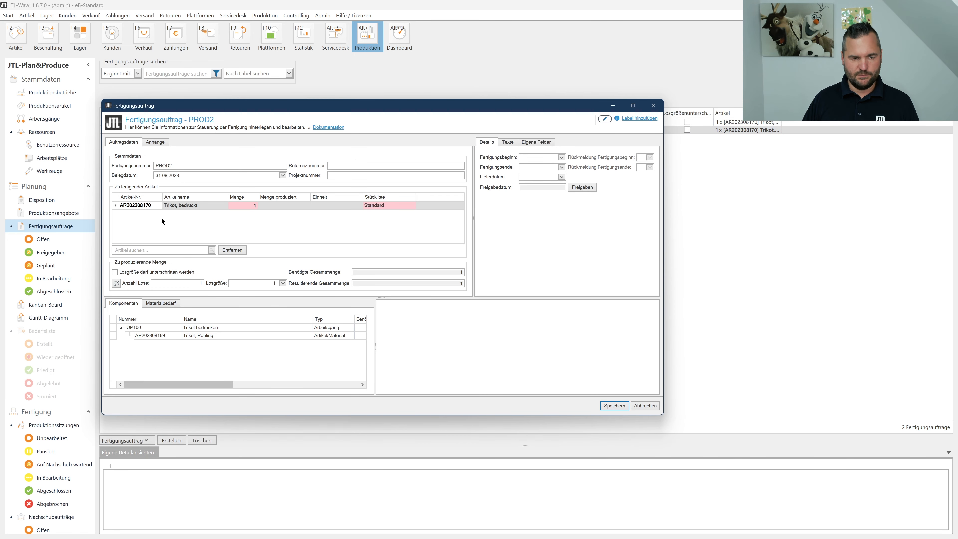
pyautogui.rightClick(169, 206)
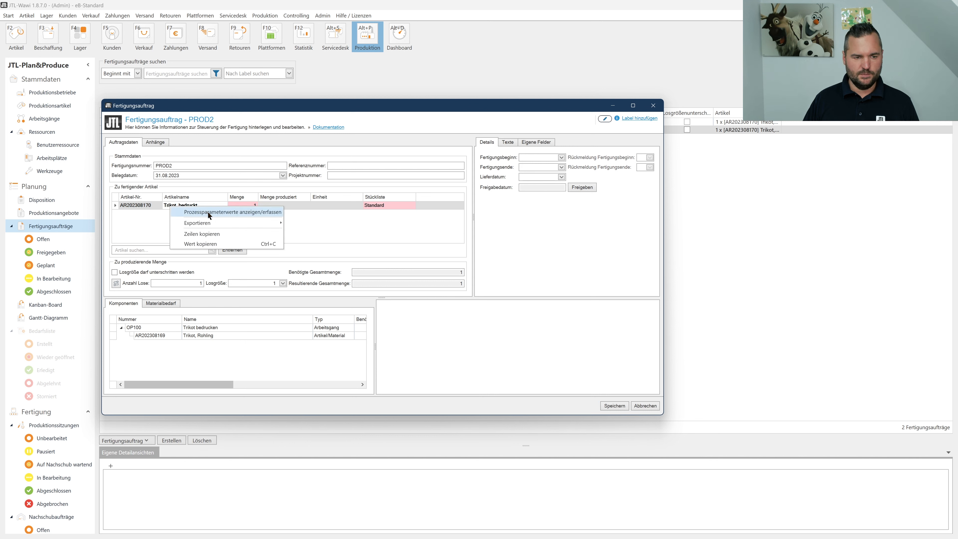
pyautogui.rightClick(150, 204)
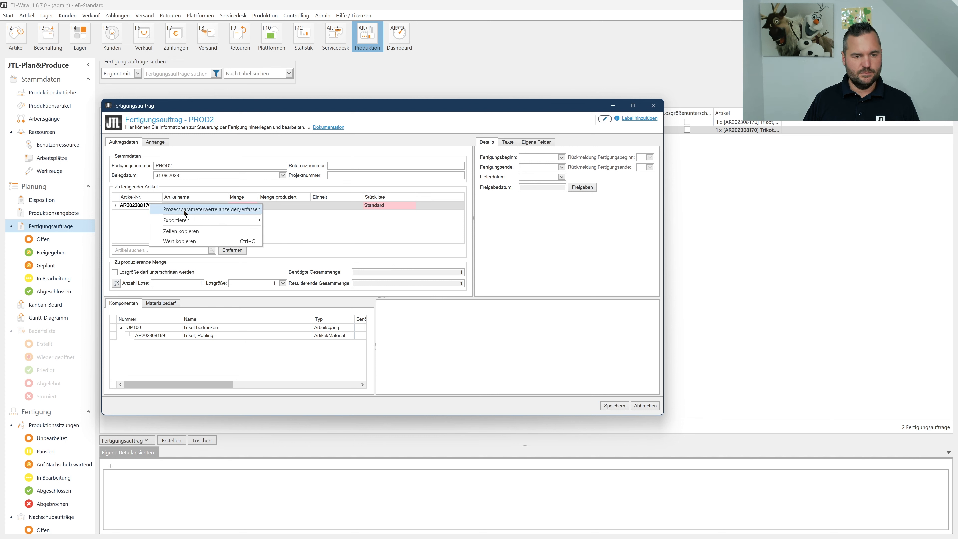
pyautogui.click(184, 209)
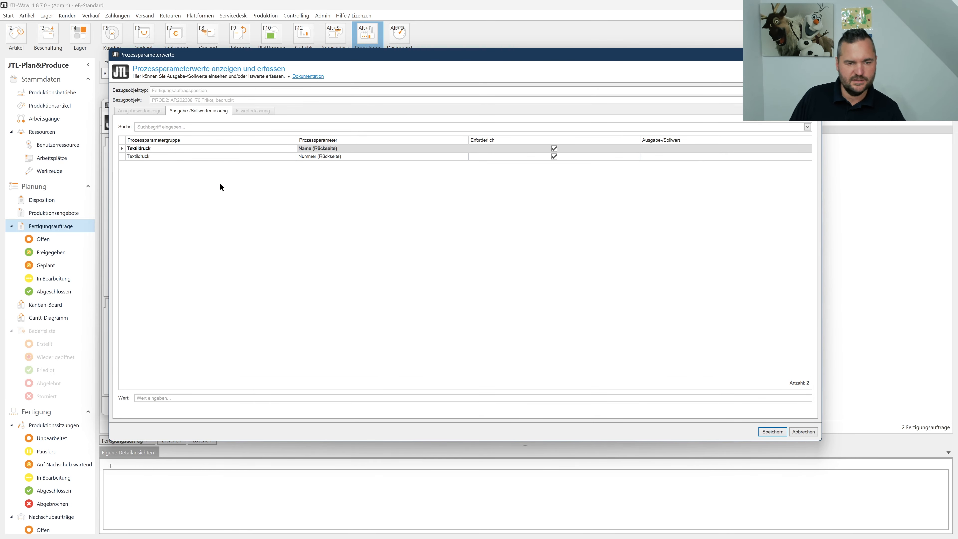
# - Enter the player's surname for Name (Rückseite) and 1 for Nummer (Rückseite), and save the values and the production order
pyautogui.click(661, 149)
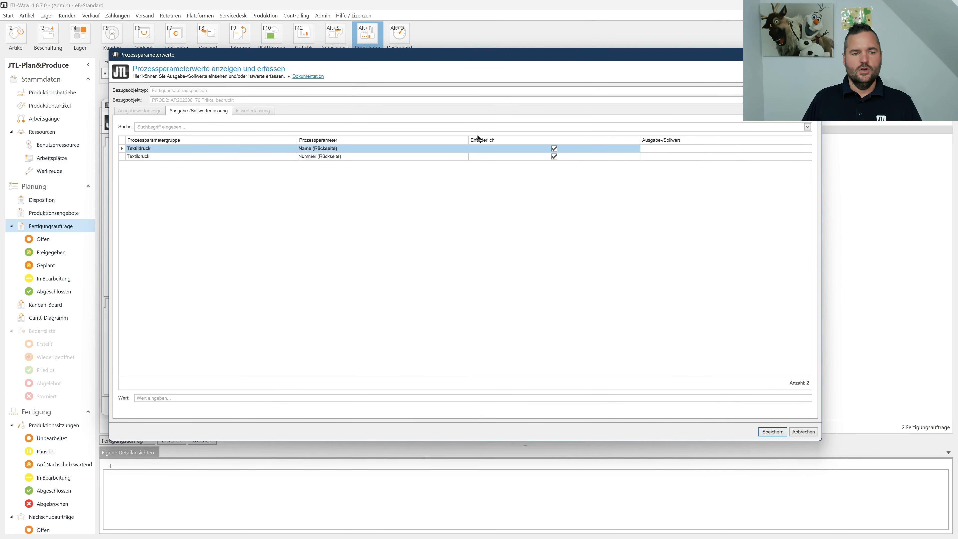
pyautogui.click(198, 399)
pyautogui.write('Pietzsch')
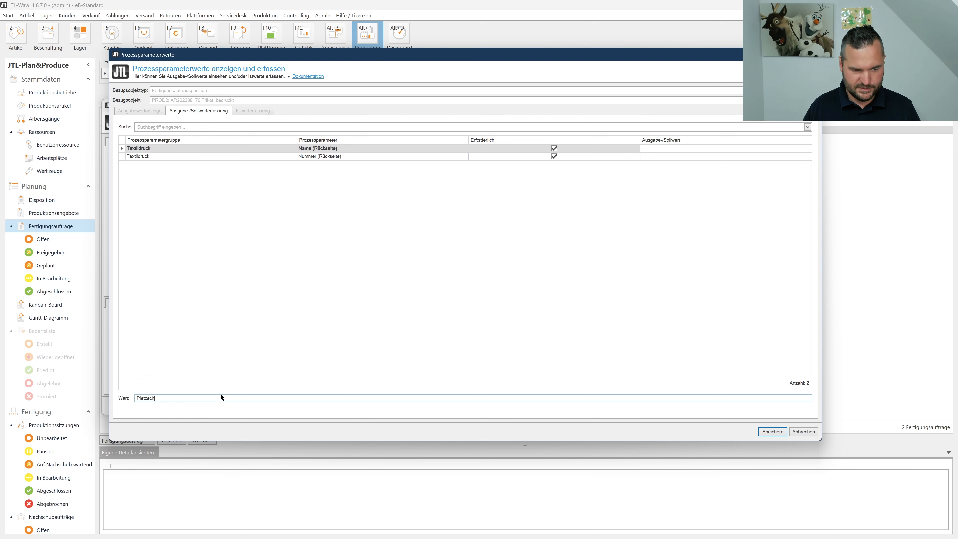
pyautogui.click(341, 158)
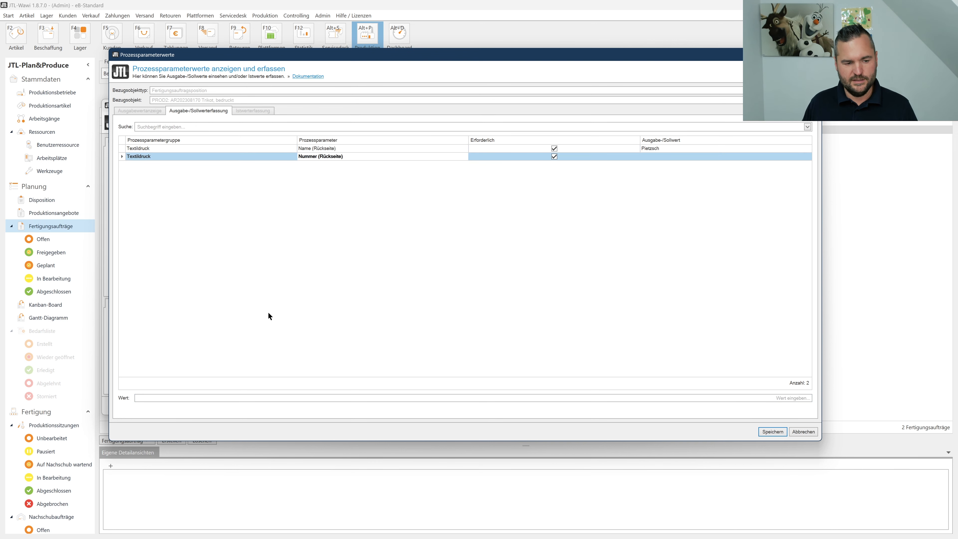
pyautogui.click(194, 399)
pyautogui.write('1')
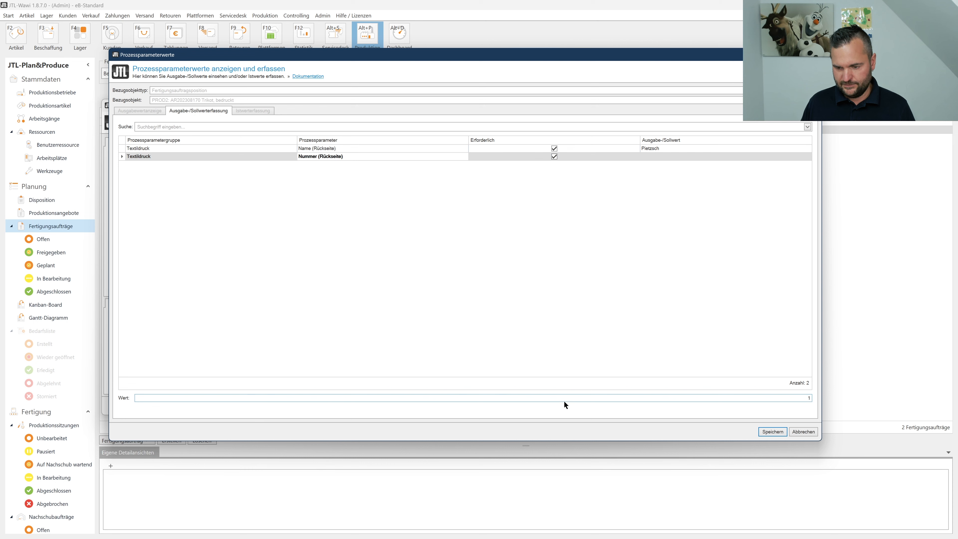
pyautogui.press('Return')
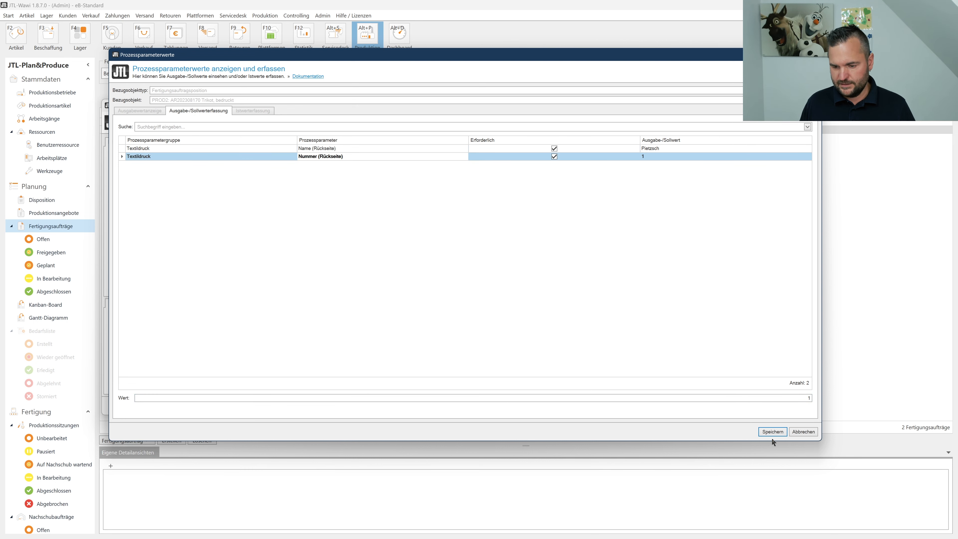
pyautogui.click(774, 431)
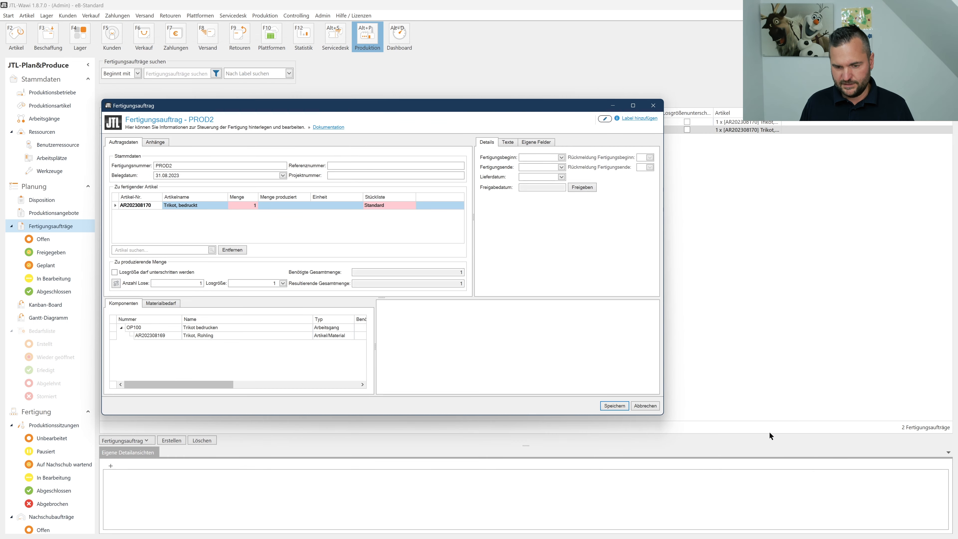
pyautogui.click(615, 406)
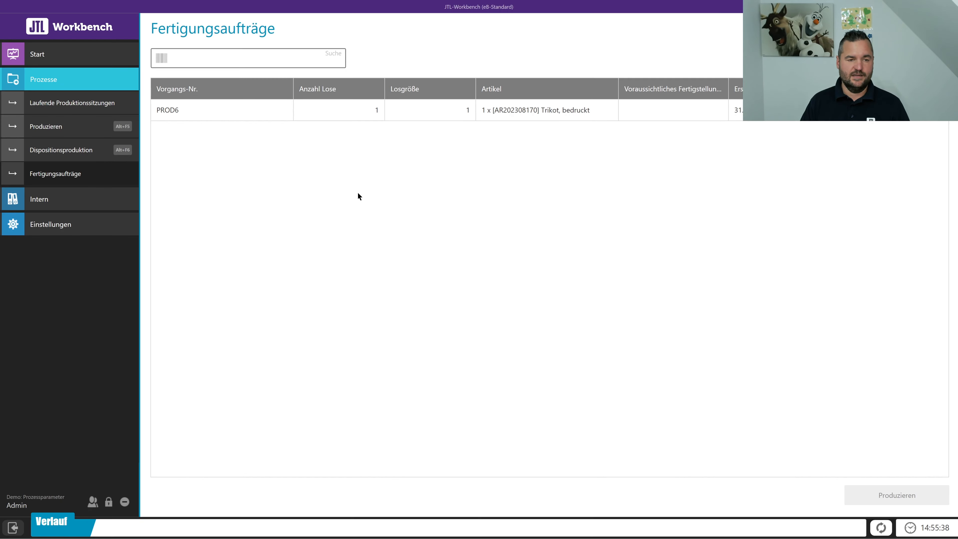
# - In JTL-Workbench, produce the "Trikot, bedruckt" order, save the displayed process parameter values, confirm one "Trikot, Rohling" and complete the production
pyautogui.click(221, 117)
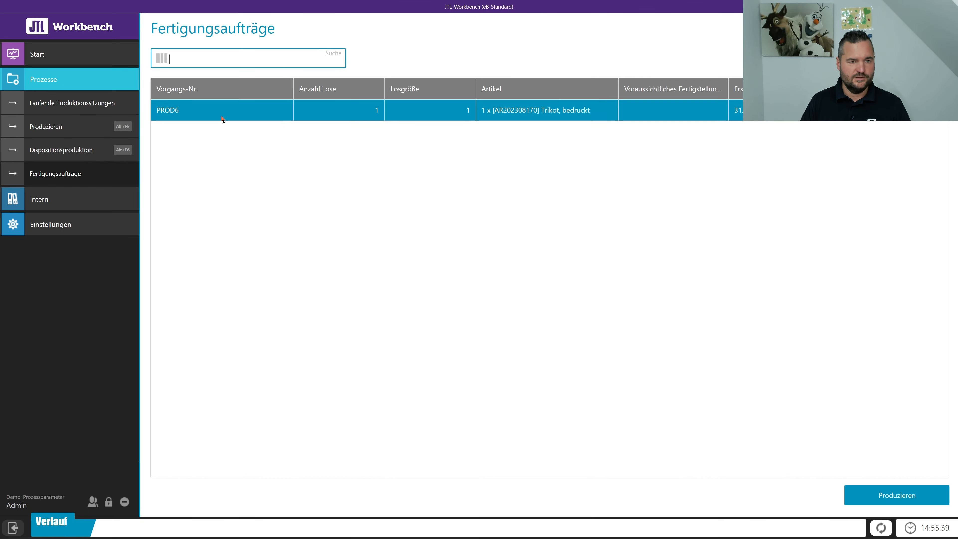
pyautogui.click(886, 499)
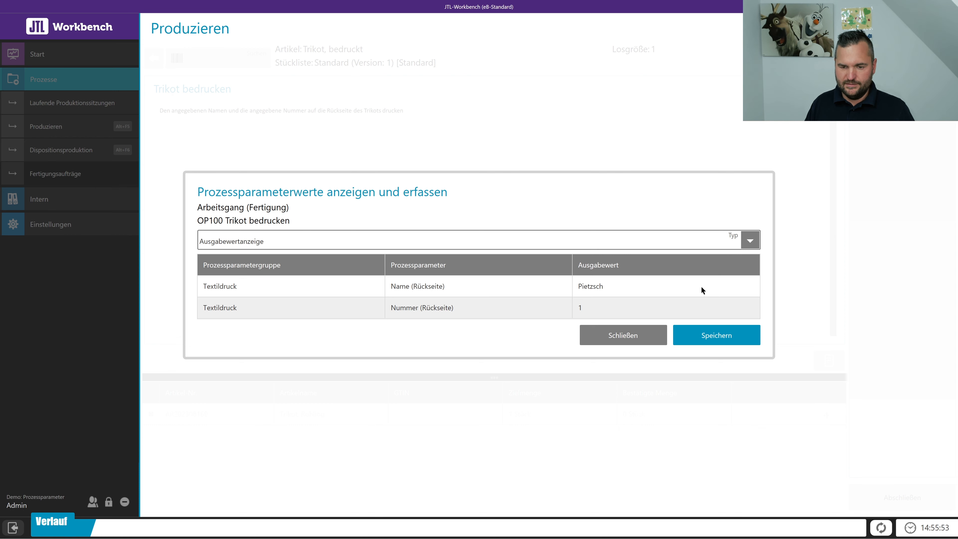
pyautogui.click(722, 334)
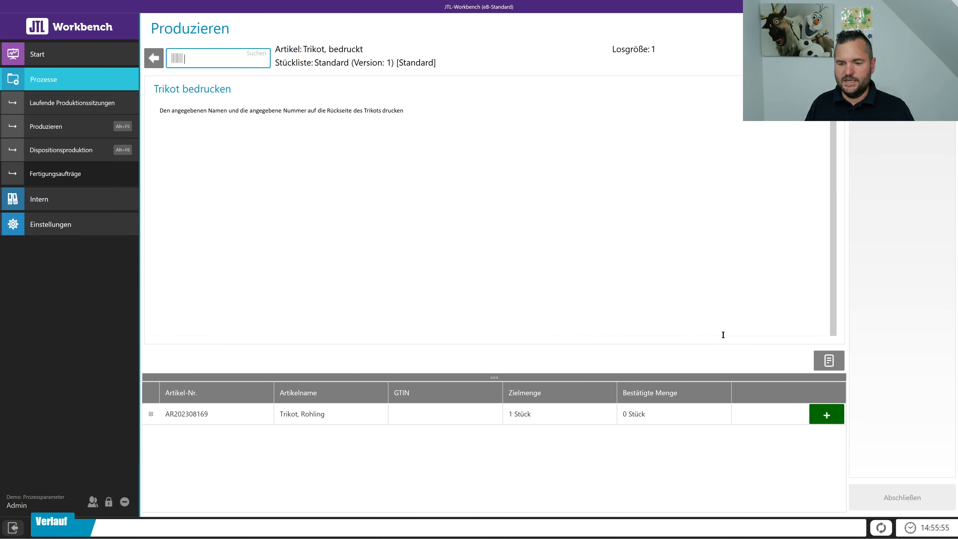
pyautogui.click(817, 419)
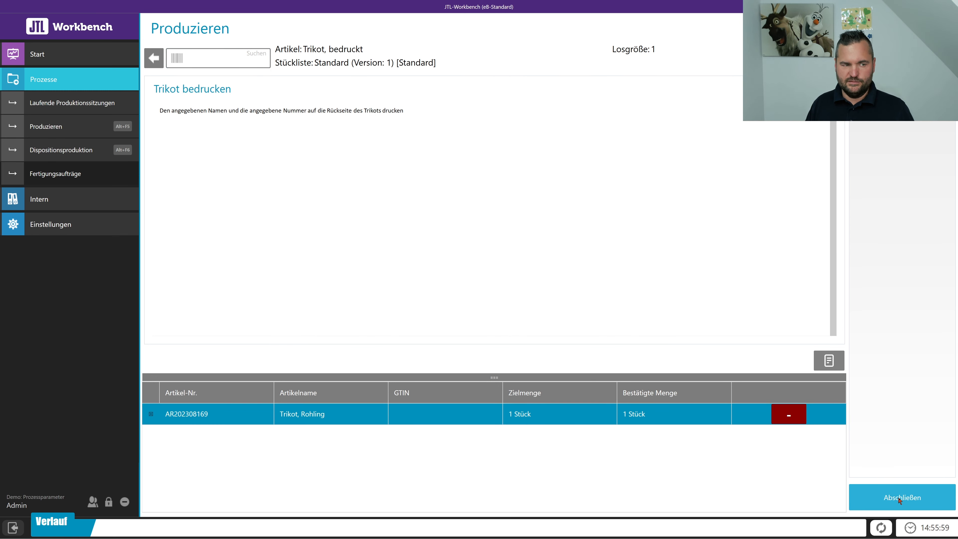
pyautogui.click(900, 498)
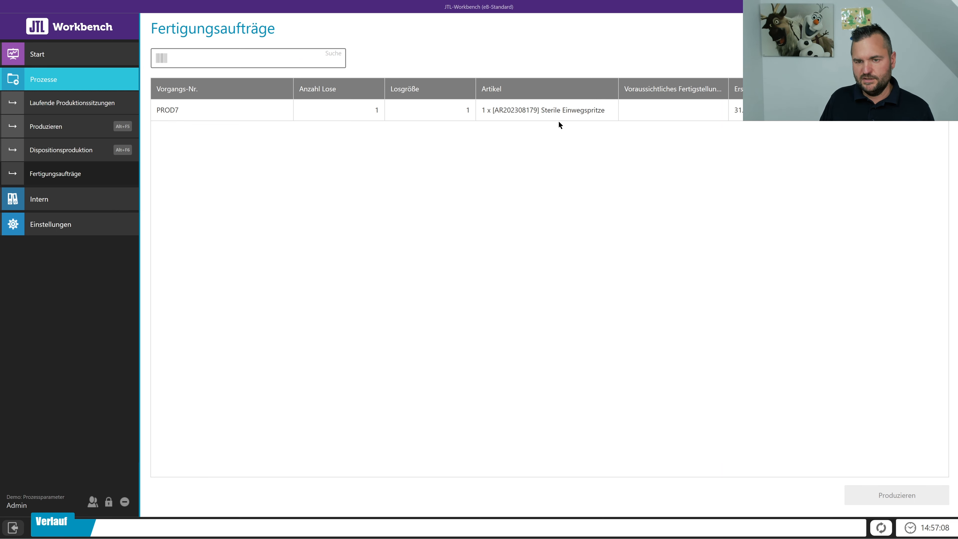
# - Start producing the "Sterile Einwegspritze" production order
pyautogui.click(565, 114)
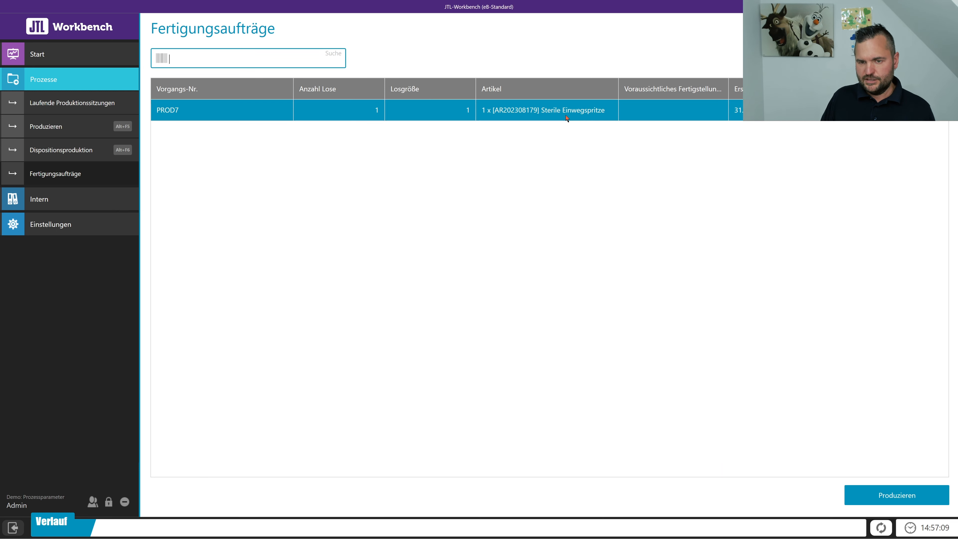
pyautogui.click(889, 498)
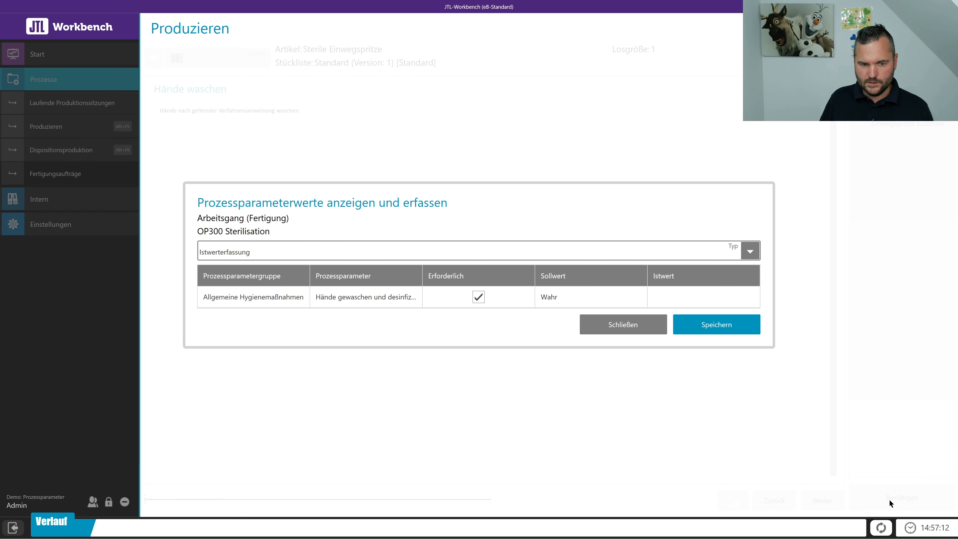